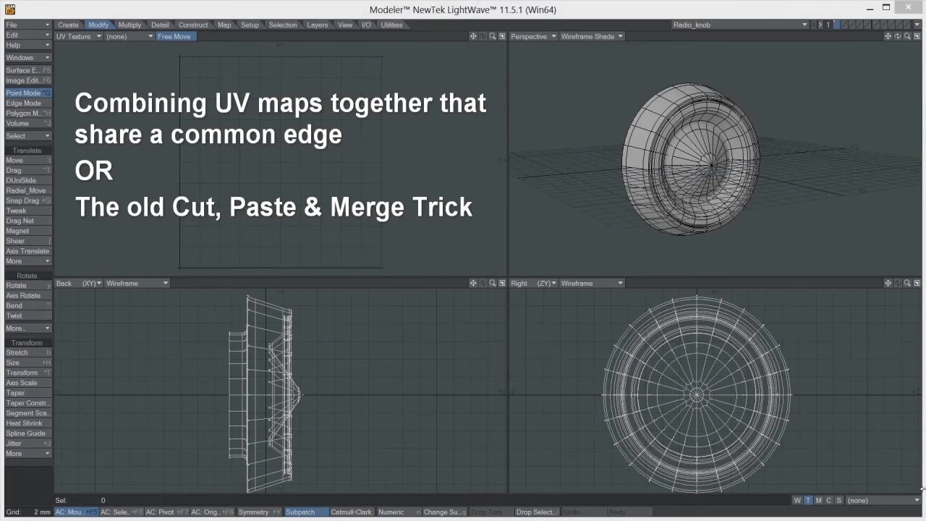
Display the combined UV map and test-select the disc, strip and fan polygons in the UV layout.
left_click(871, 500)
left_click(868, 504)
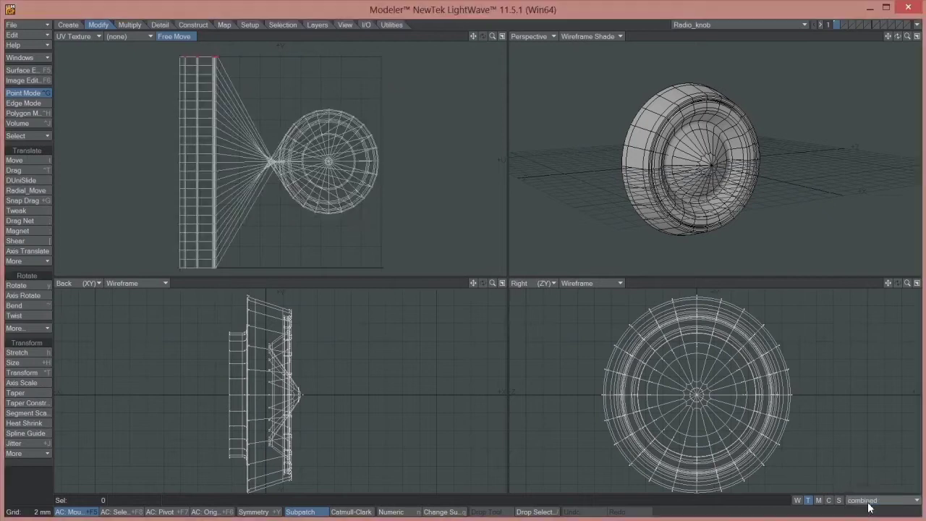
left_click(26, 103)
left_click(25, 112)
mouse_move(403, 81)
right_mouse_down()
mouse_move(294, 70)
mouse_move(252, 145)
mouse_move(266, 209)
mouse_move(322, 251)
mouse_move(396, 193)
mouse_move(383, 67)
right_mouse_up()
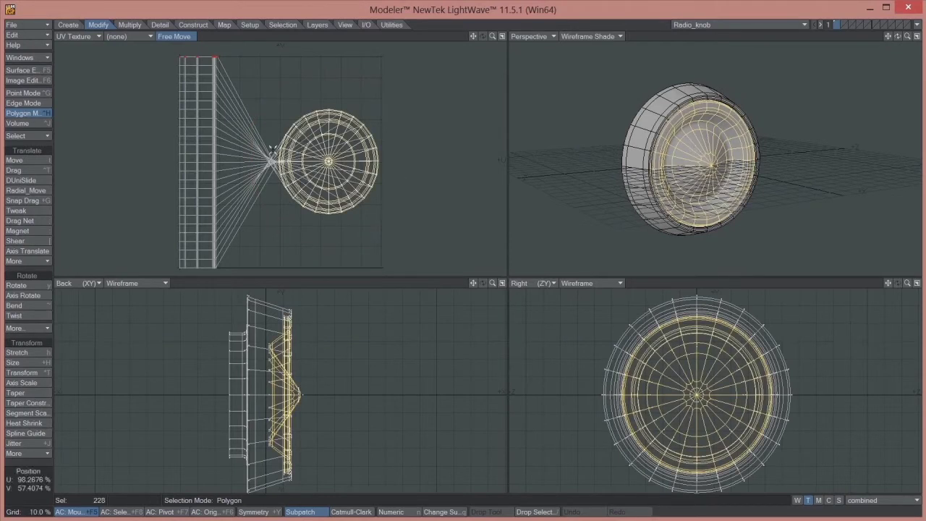
left_click(43, 148)
mouse_move(245, 88)
right_mouse_down()
mouse_move(228, 49)
mouse_move(175, 49)
mouse_move(133, 199)
mouse_move(154, 275)
mouse_move(229, 271)
mouse_move(243, 57)
right_mouse_up()
left_click(27, 149)
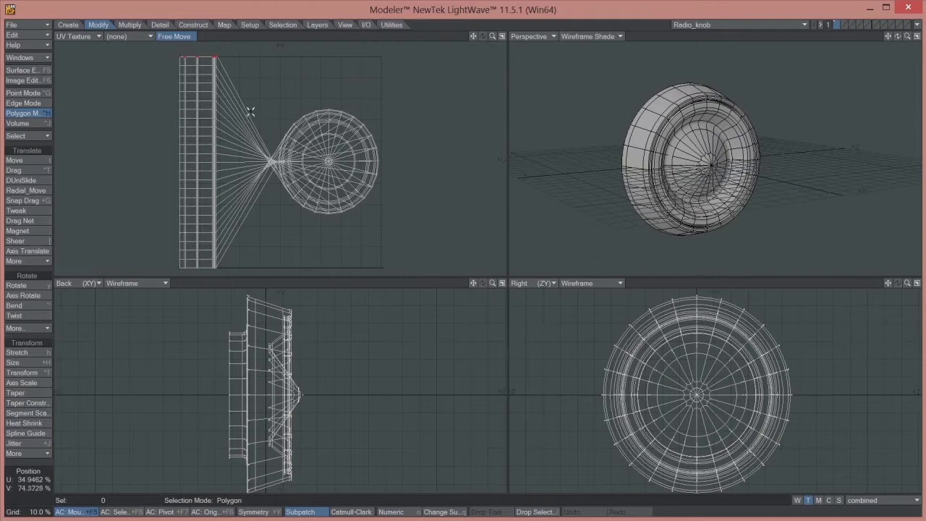
left_click_drag(247, 109, 253, 199)
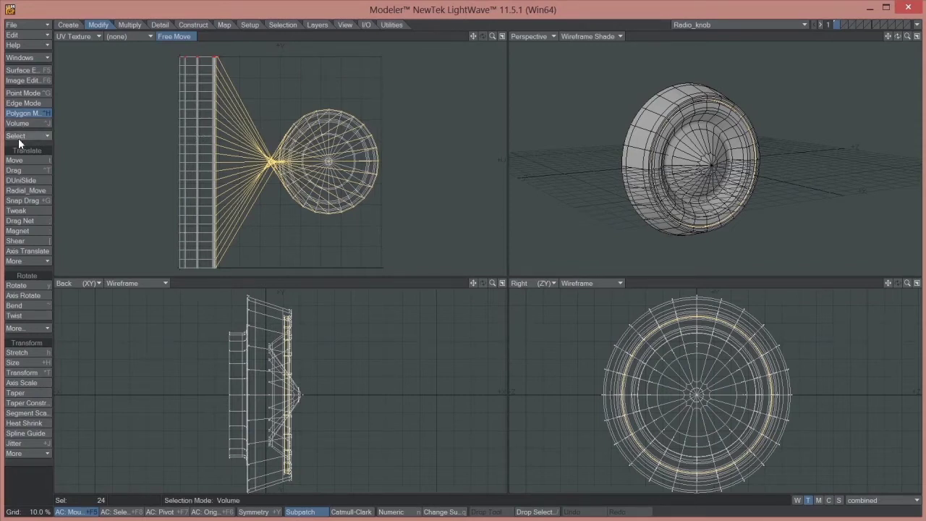
Clear the selection and turn off the UV map display.
key("slash")
left_click(872, 499)
left_click(867, 491)
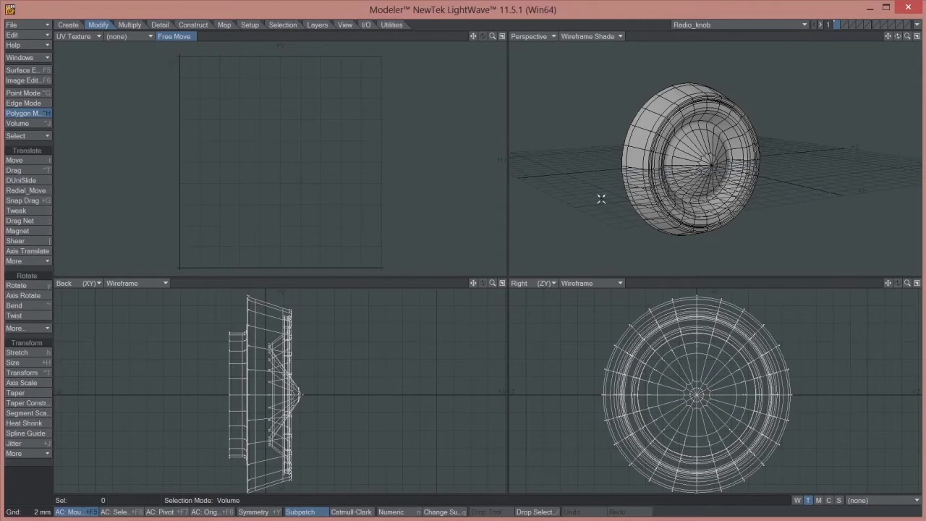
Select the inner surface's 228 polygons via Polygon Statistics, trial-delete them, then undo.
key("w")
left_click(328, 270)
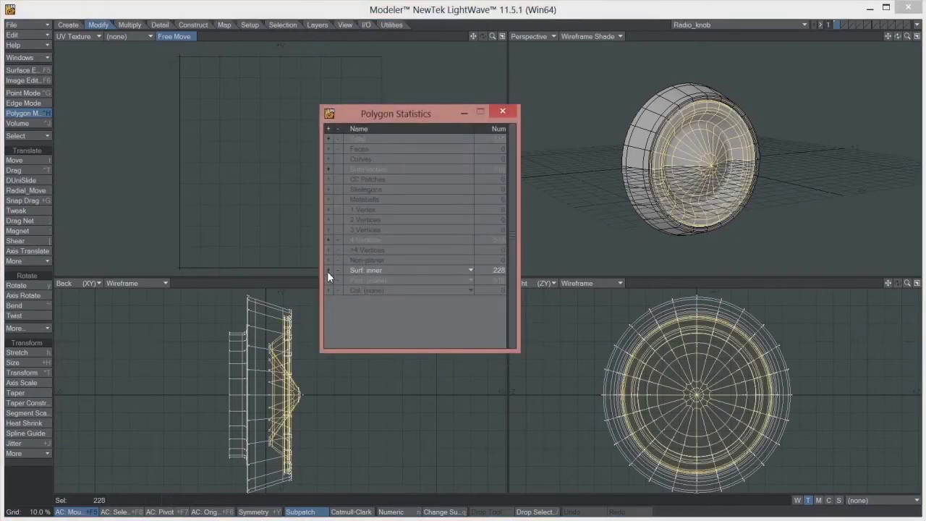
left_click(504, 111)
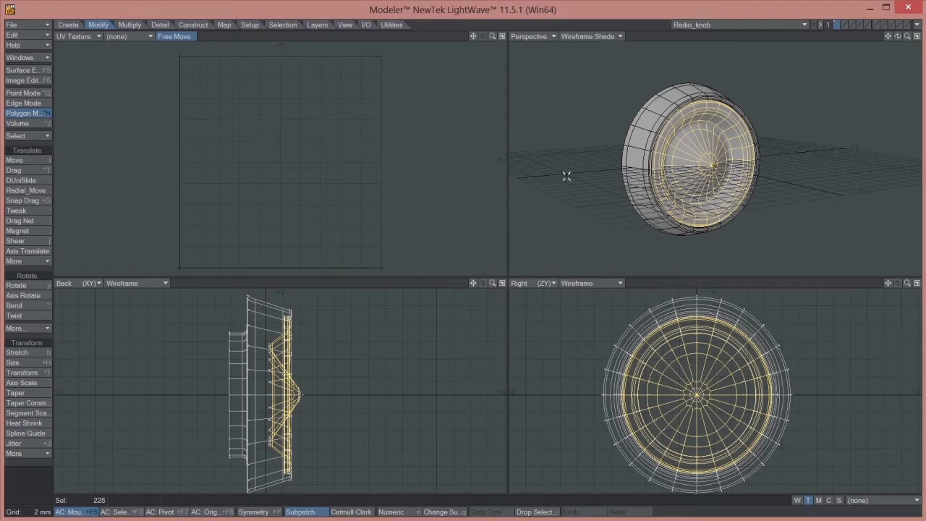
key("Delete")
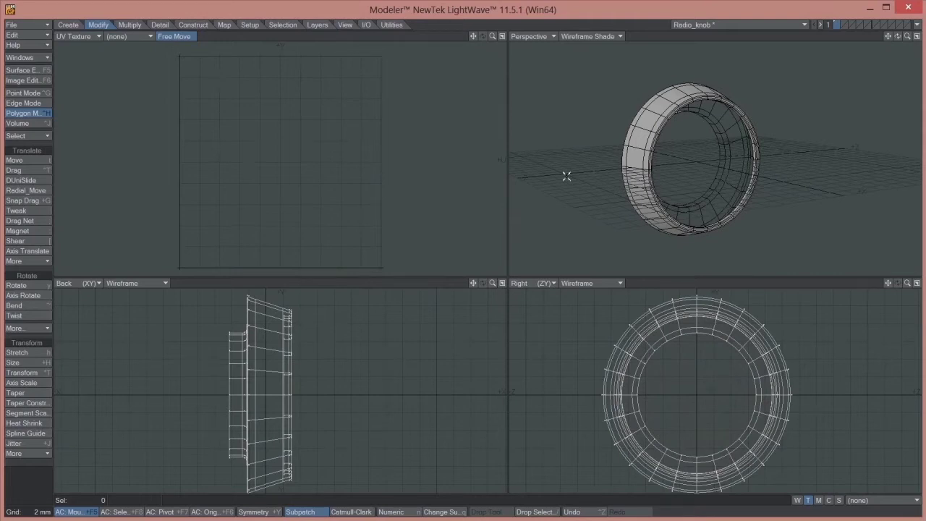
key("ctrl+z")
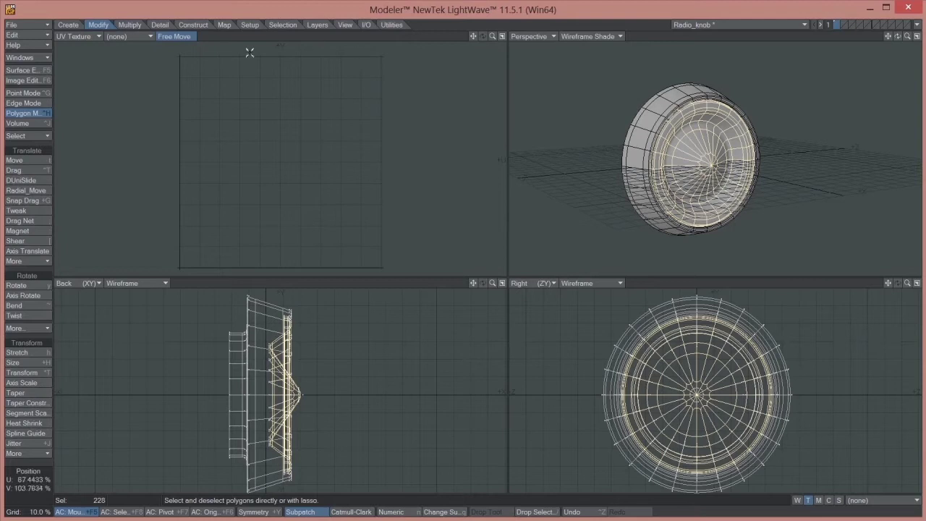
left_click(27, 159)
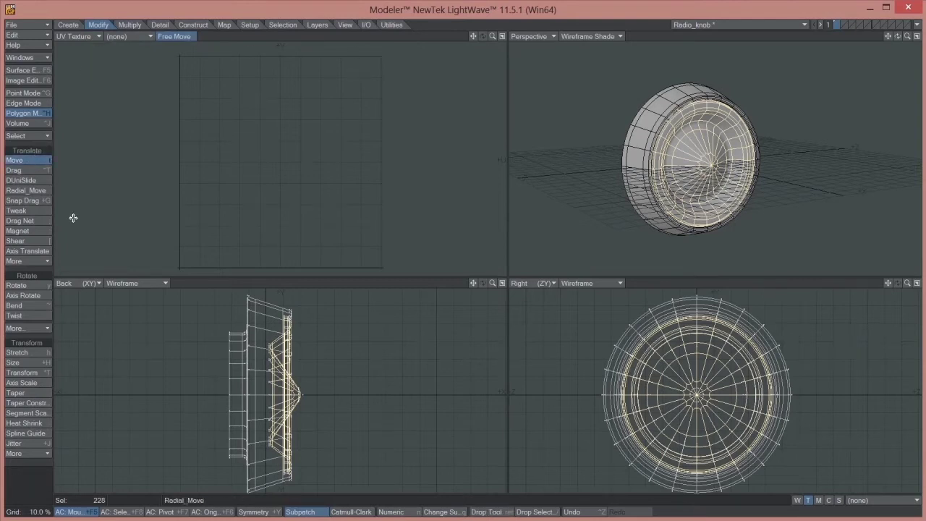
left_click_drag(153, 419, 190, 420)
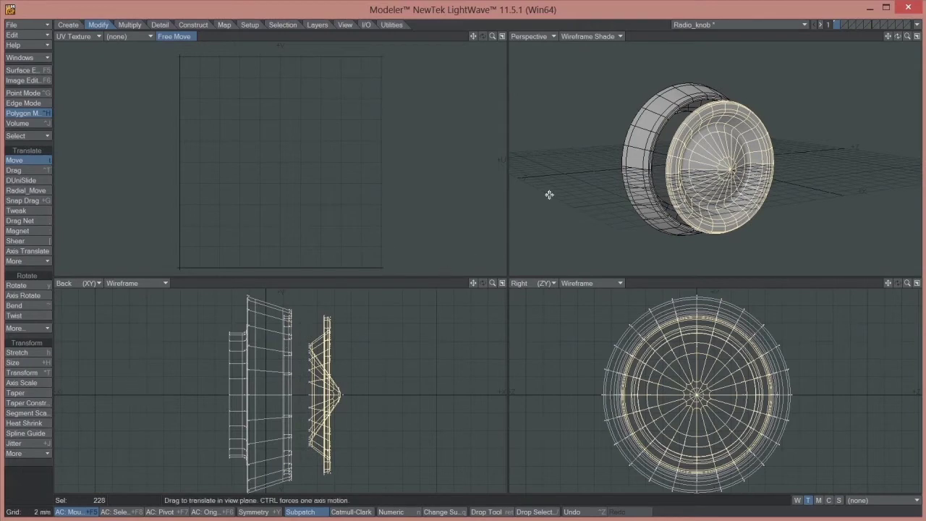
left_click_drag(898, 36, 905, 37)
key("a")
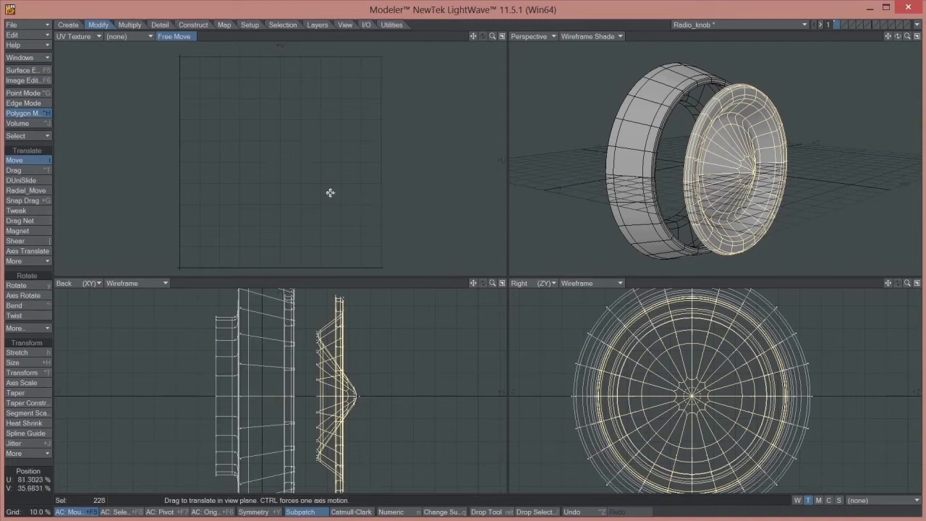
left_click(29, 160)
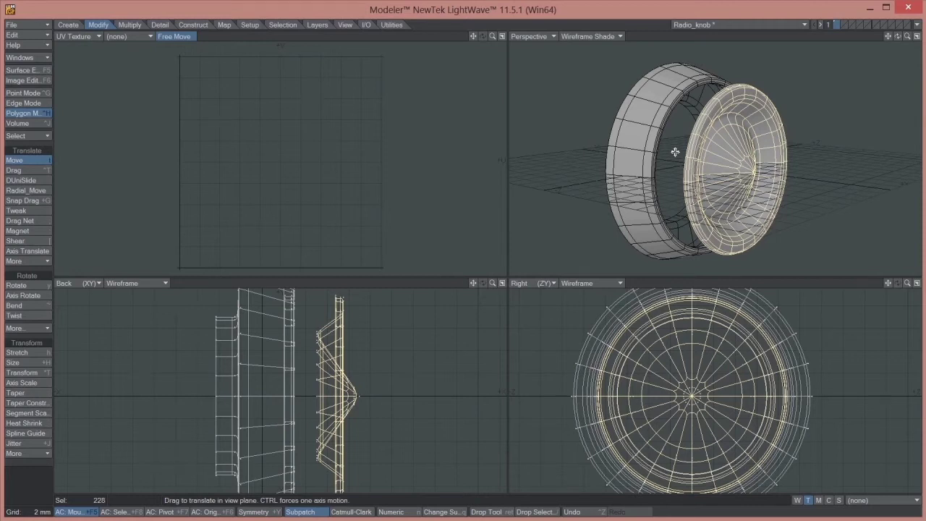
key("ctrl+z")
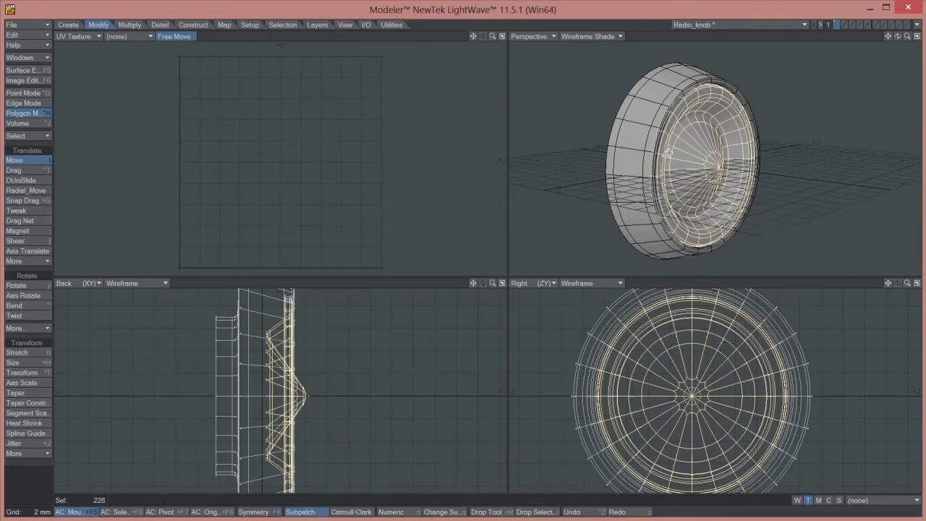
left_click_drag(898, 36, 871, 38)
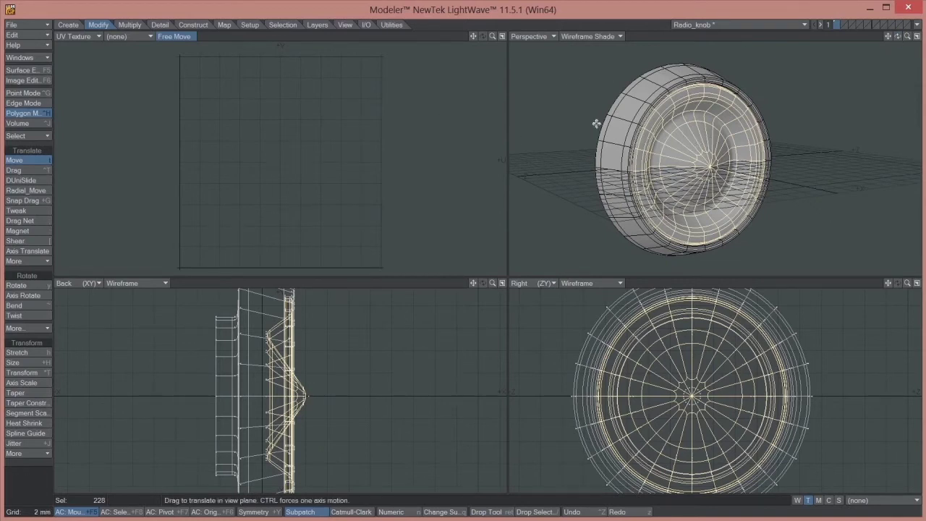
Generate a flat circular UV map named 'inner' with plg_Make_UV_Edit, dividing by surface.
left_click(224, 24)
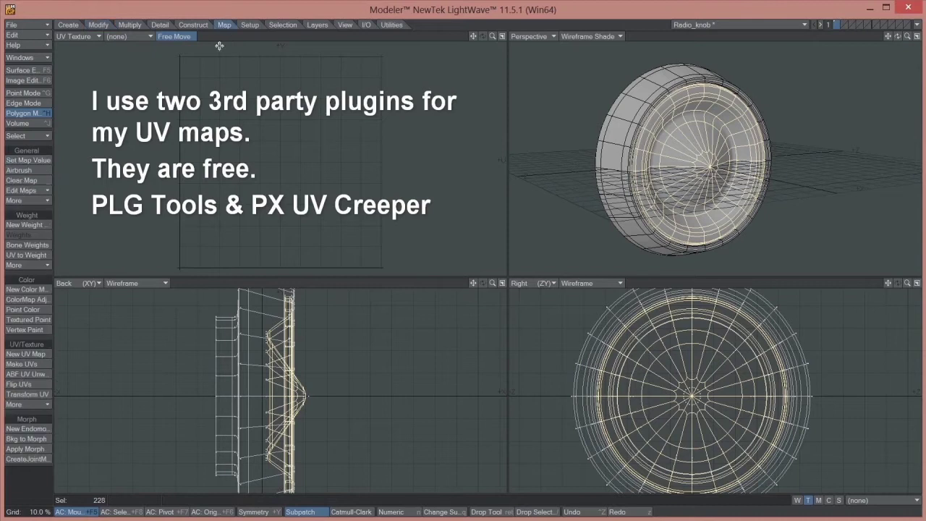
left_click(39, 405)
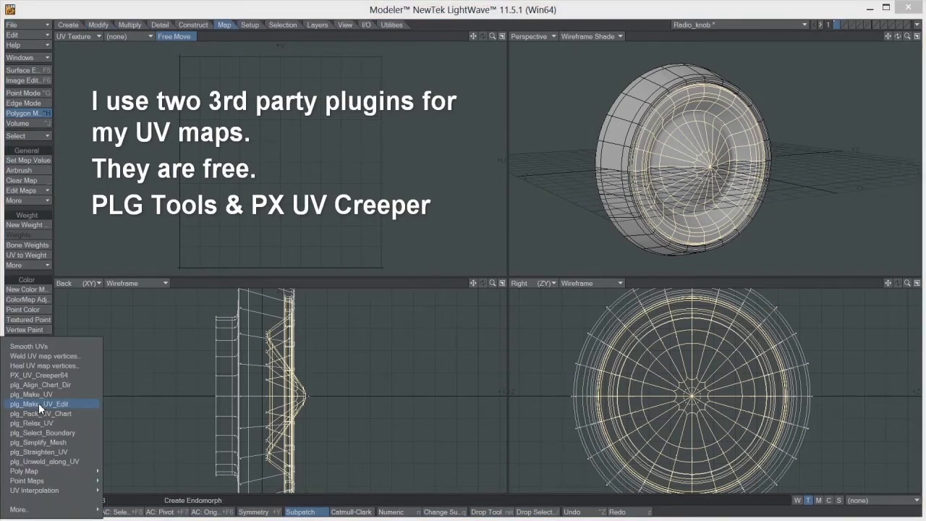
left_click(48, 404)
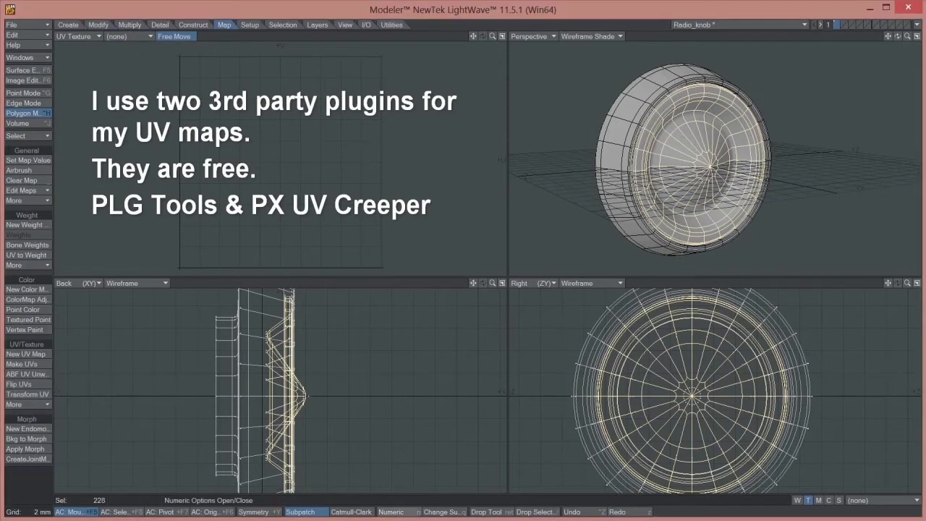
left_click(400, 513)
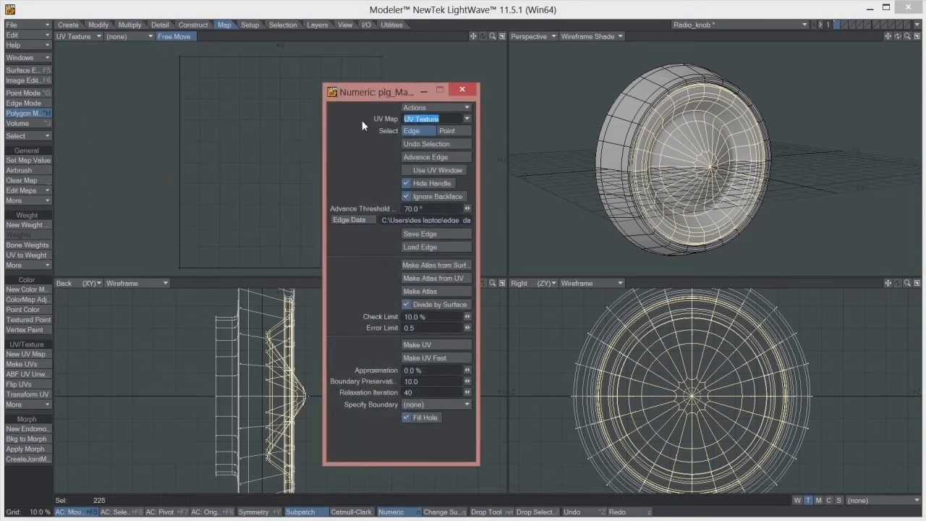
type("inner")
left_click(406, 303)
left_click(423, 343)
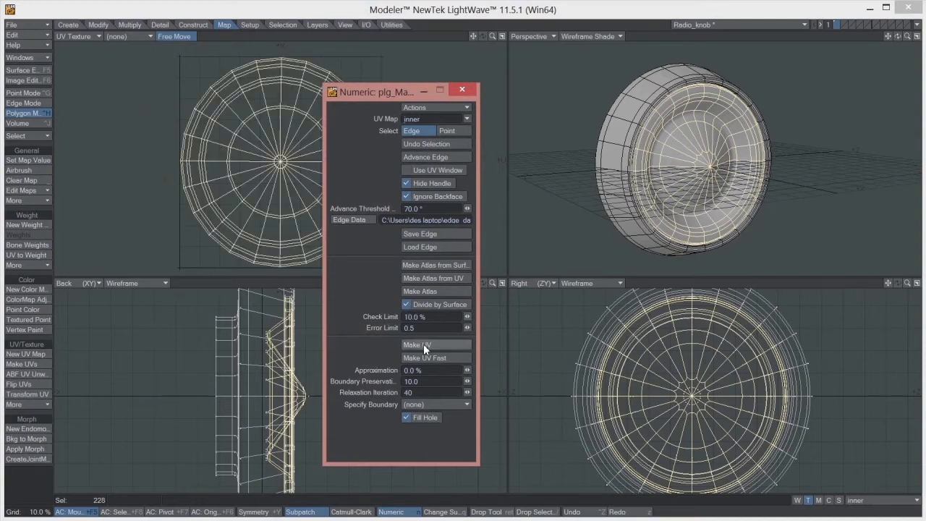
left_click(463, 89)
left_click(21, 93)
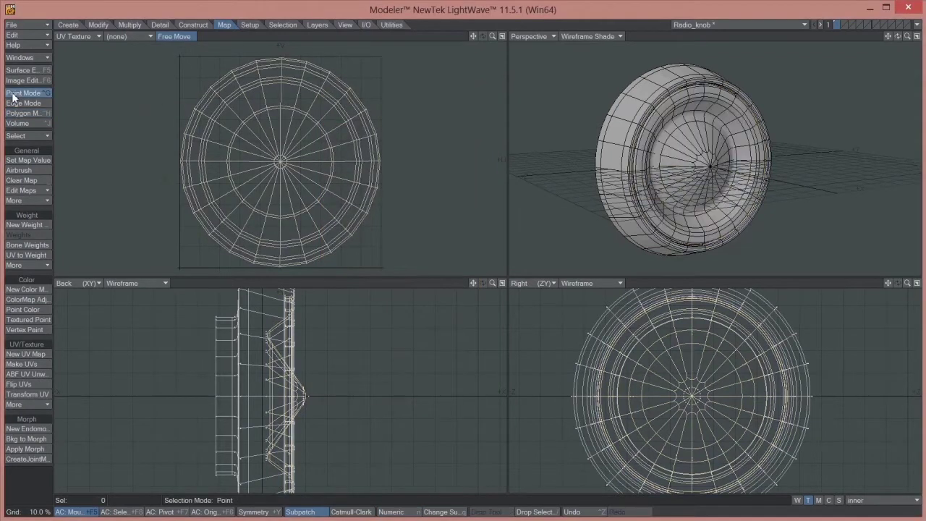
Scale the inner UV disc down to roughly 64–67% of its size with the Size tool.
left_click(97, 24)
left_click(24, 363)
left_click_drag(382, 161, 334, 144)
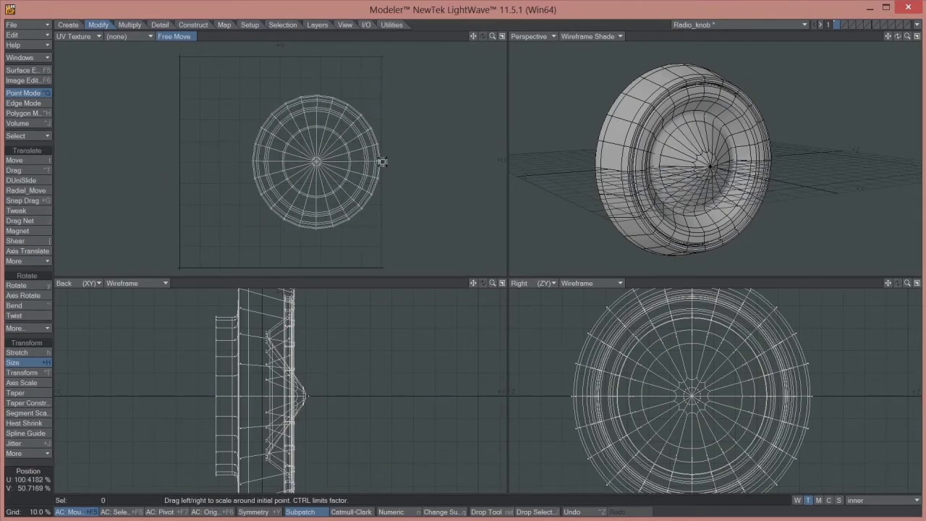
left_click_drag(382, 161, 376, 161)
left_click(25, 364)
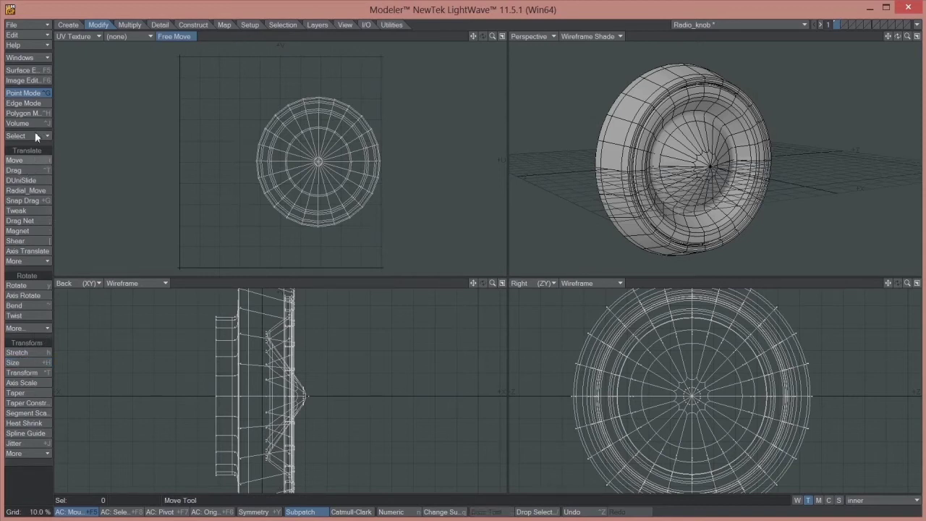
Select the outer-rim points and launch PX UV Creeper to build a new 'outer' map.
left_click(599, 168)
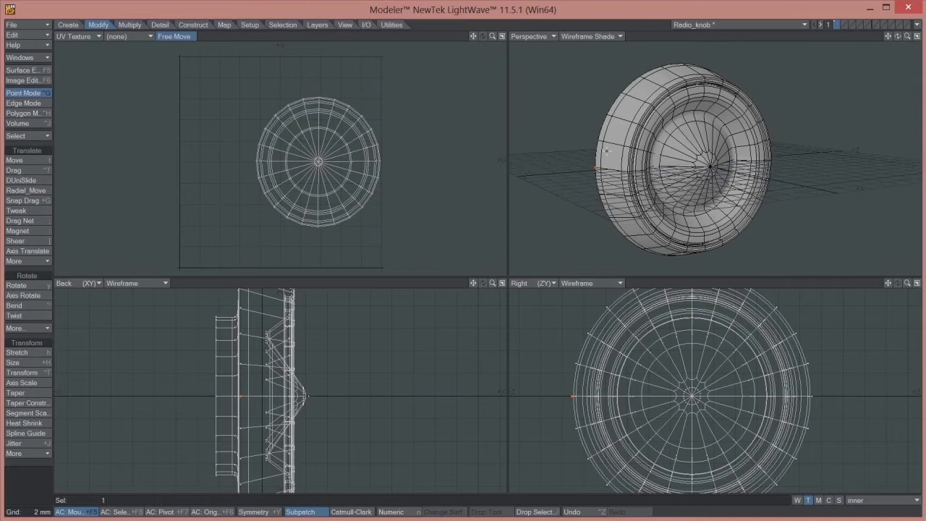
left_click(228, 24)
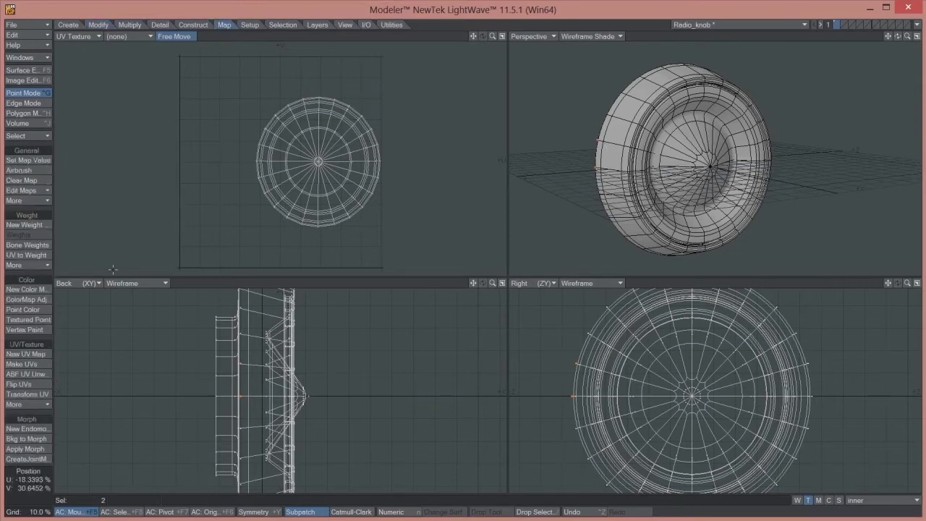
left_click(36, 404)
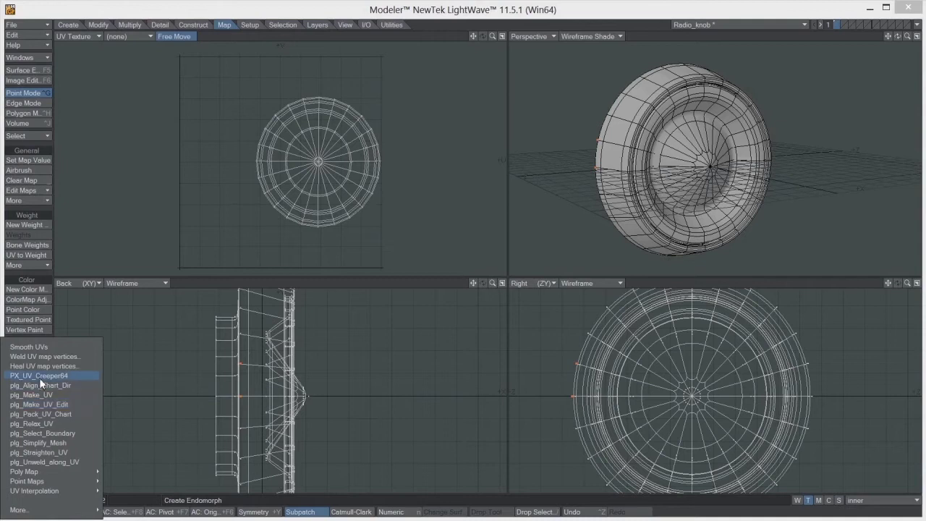
left_click(39, 375)
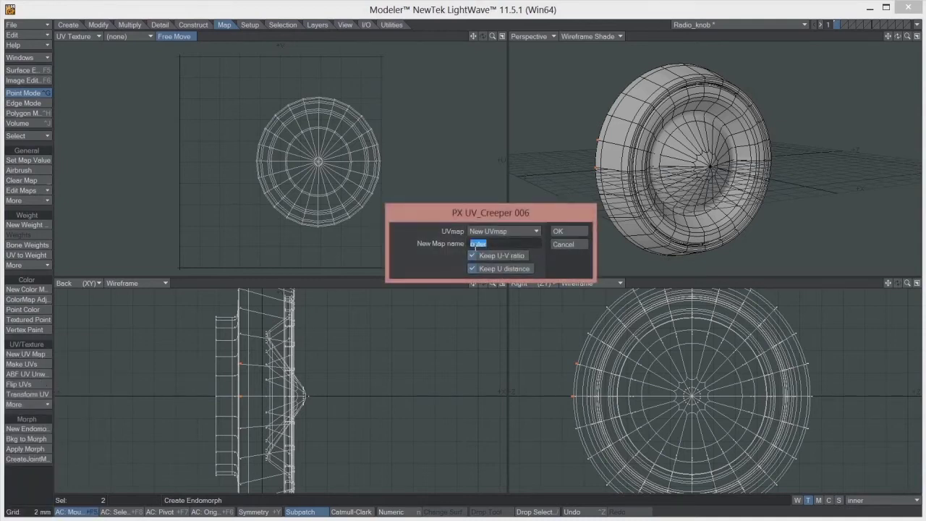
Create the 'outer' rim UV map, clear the point selection, and display the inner map.
left_click(558, 231)
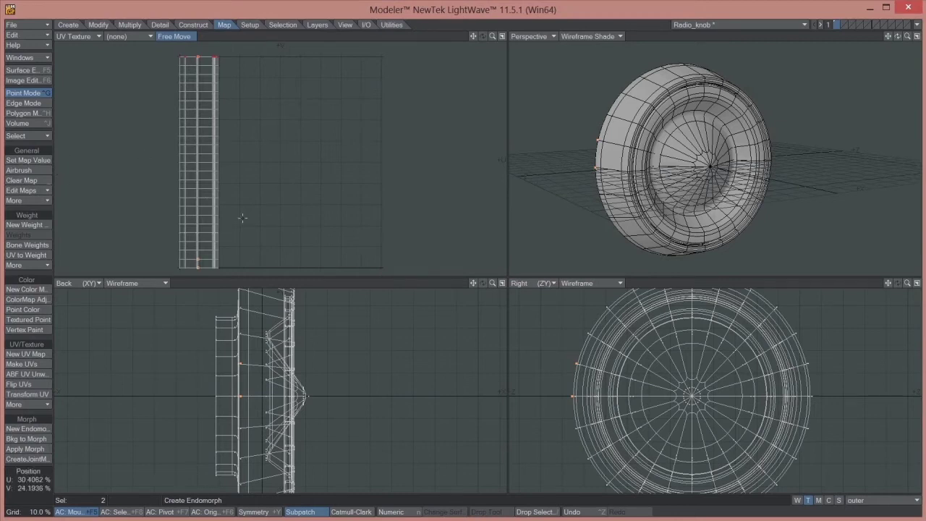
left_click(39, 144)
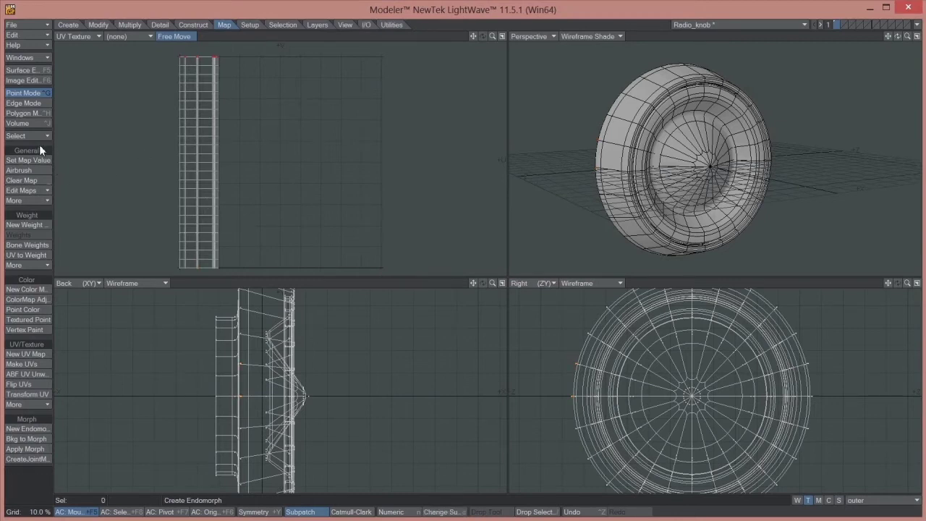
left_click(889, 500)
left_click(887, 495)
Preview the outer UV map, then return the UV view to the inner map.
left_click(884, 503)
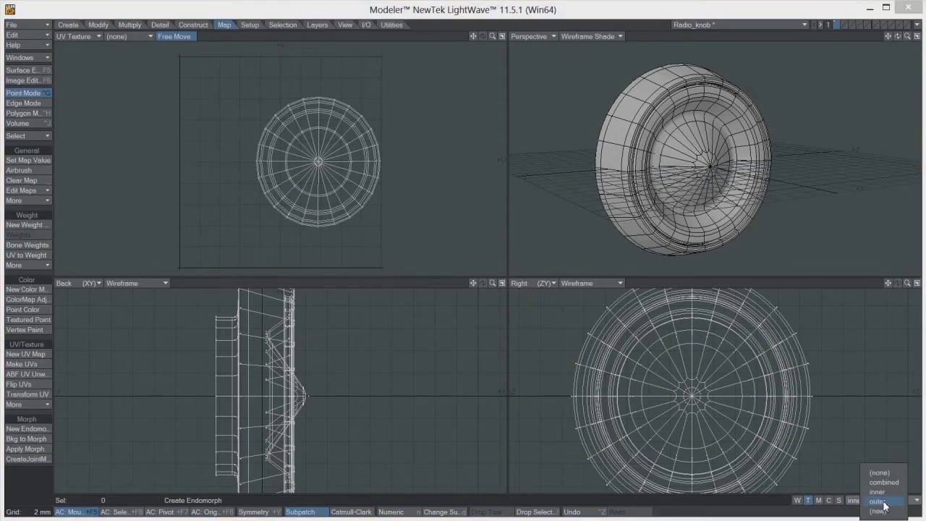
left_click(877, 501)
left_click(884, 502)
left_click(884, 493)
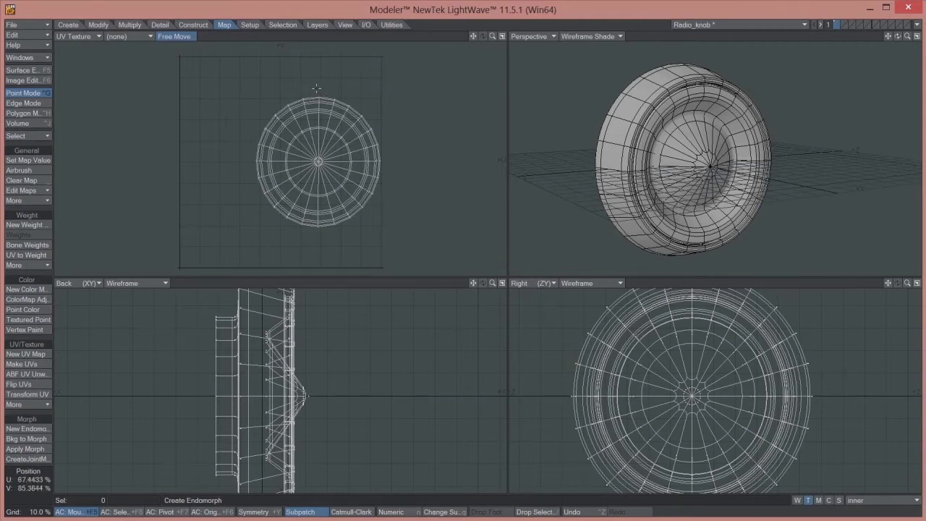
Open the Vertex Maps panel and expand Texture to list combined, inner and outer.
left_click(46, 58)
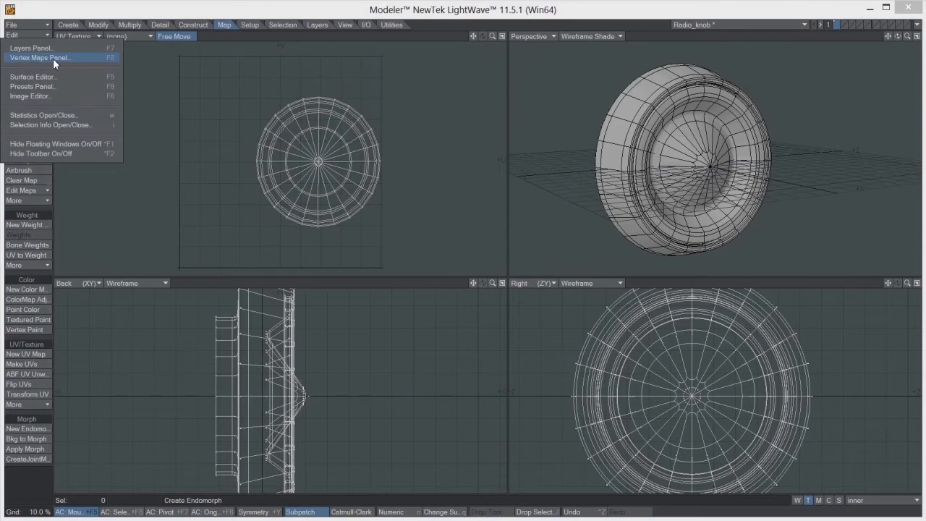
left_click(53, 58)
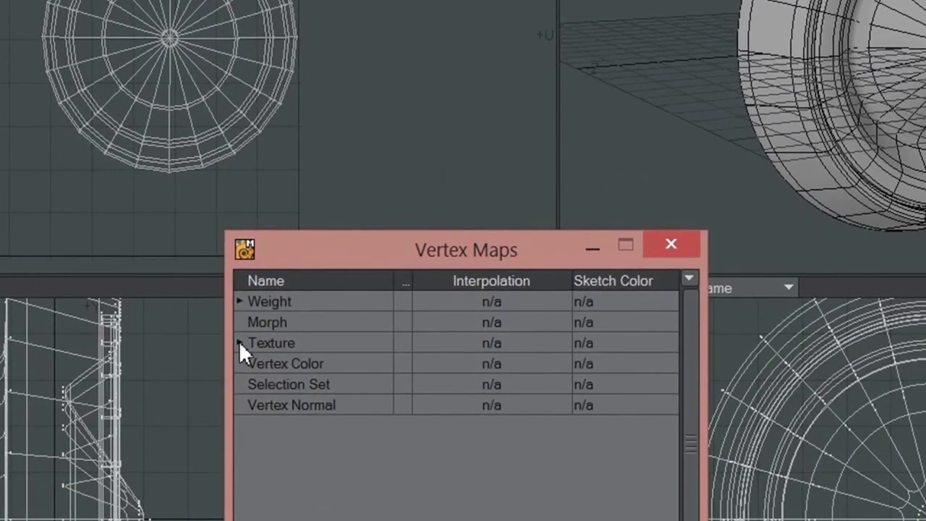
left_click(240, 342)
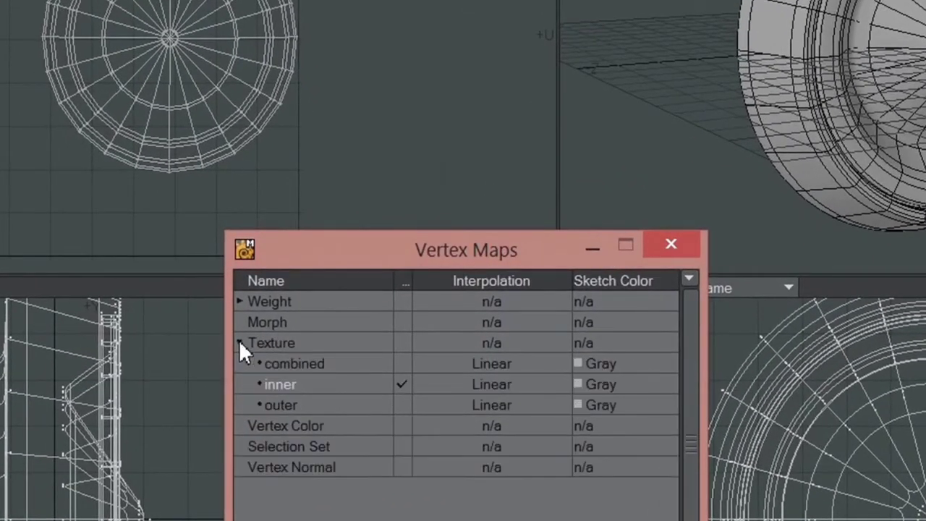
Copy the inner vertex map into 'outer' using Copy Vertex Map.
right_click(288, 384)
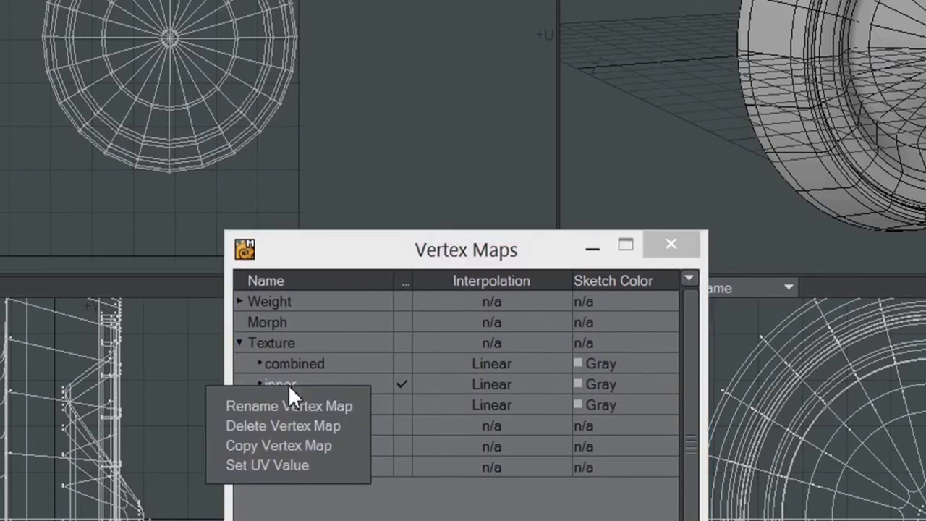
left_click(282, 446)
left_click(466, 181)
left_click_drag(466, 181, 396, 182)
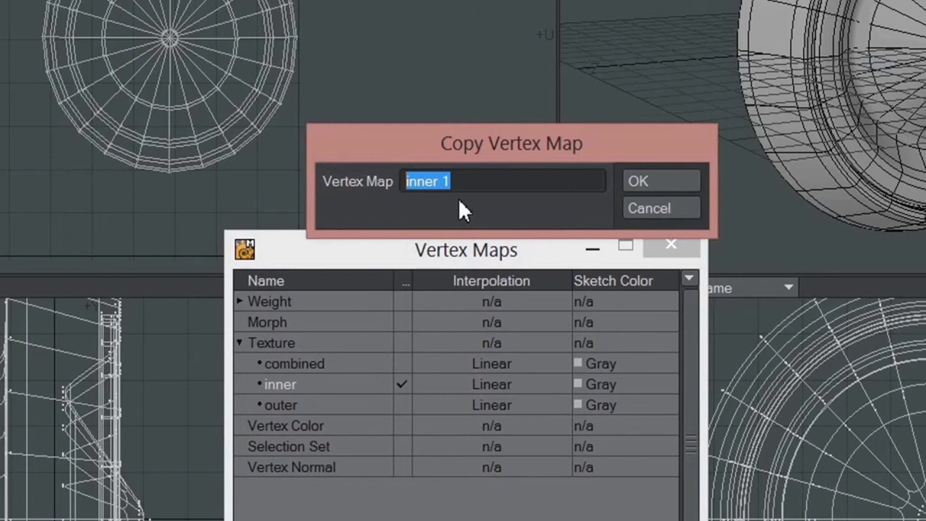
type("out")
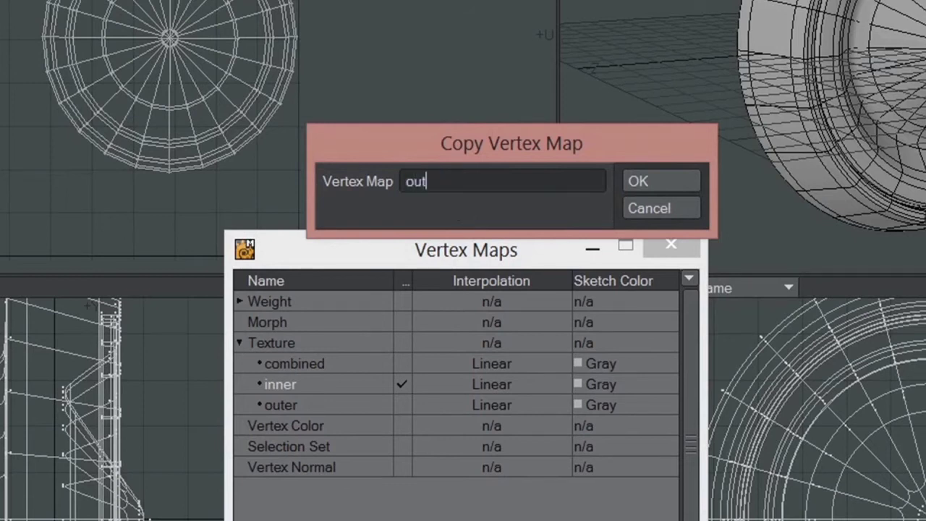
type("er")
left_click(654, 182)
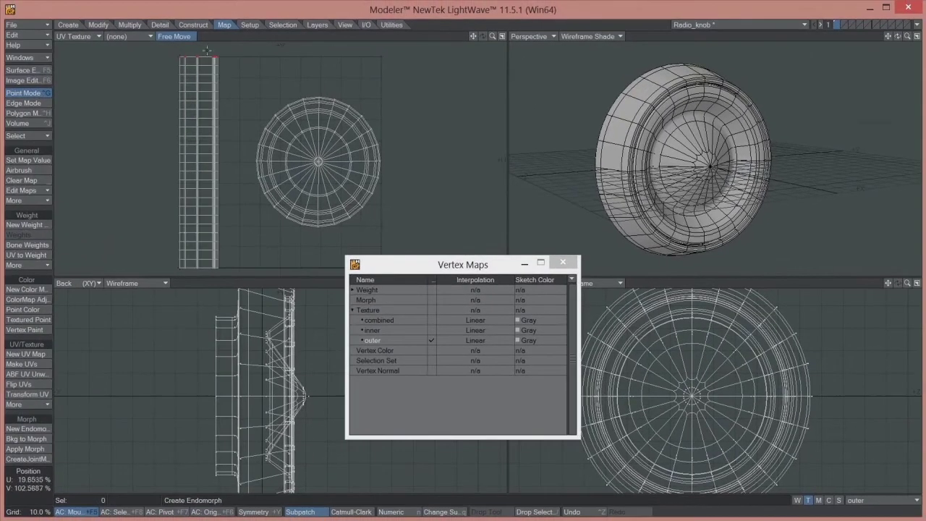
Close the Vertex Maps panel and switch to polygon mode with nothing selected.
left_click(570, 262)
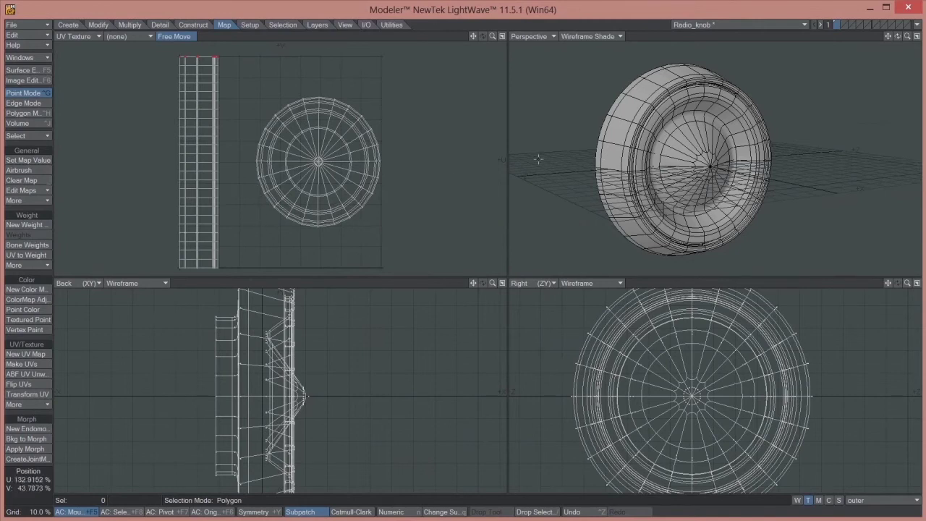
left_click(24, 113)
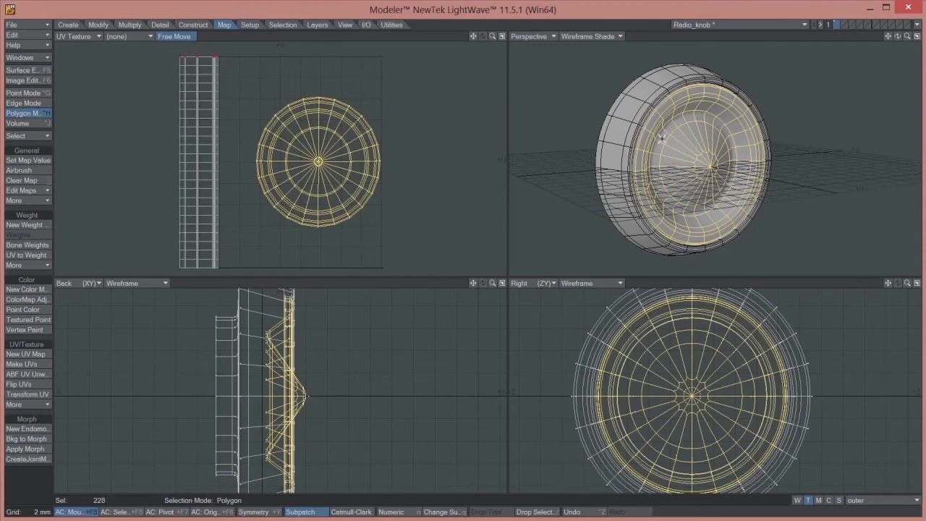
left_click(44, 142)
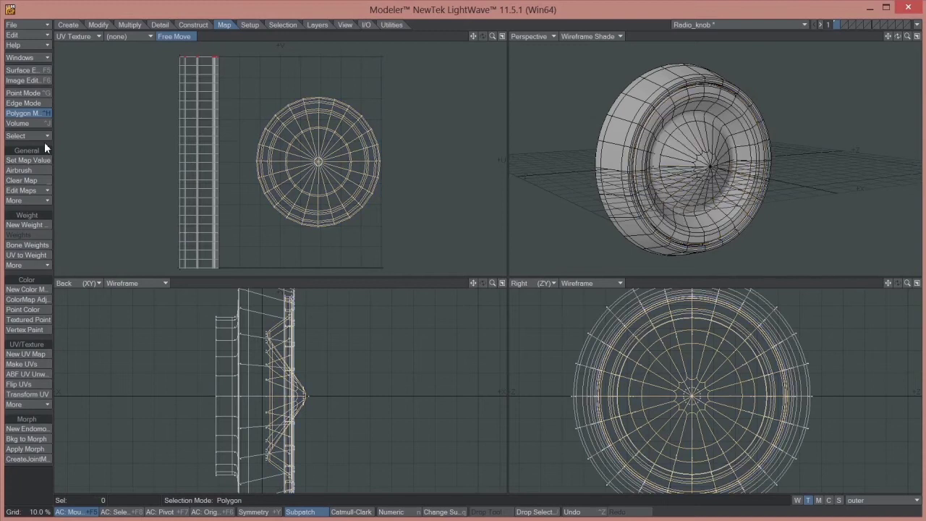
Automatically merge the knob's overlapping points (24 eliminated), then check connectivity and deselect.
left_click(160, 24)
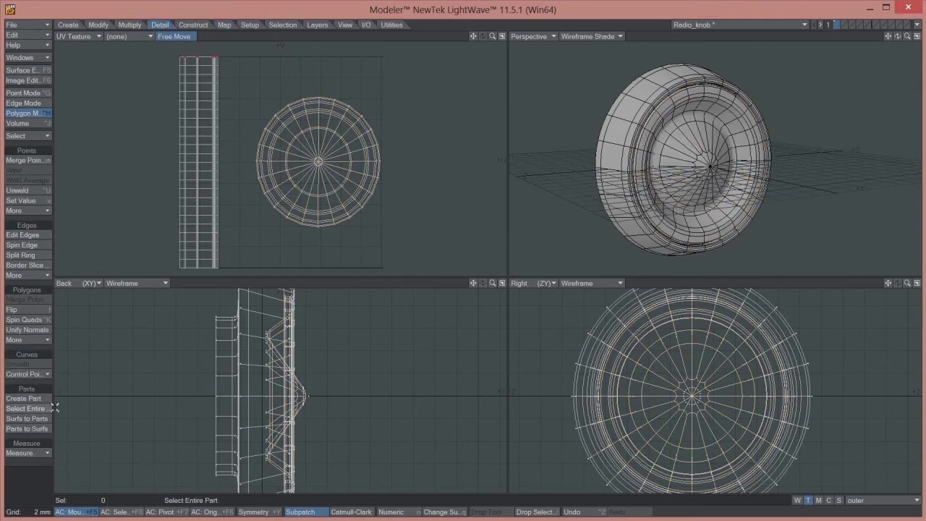
left_click(23, 160)
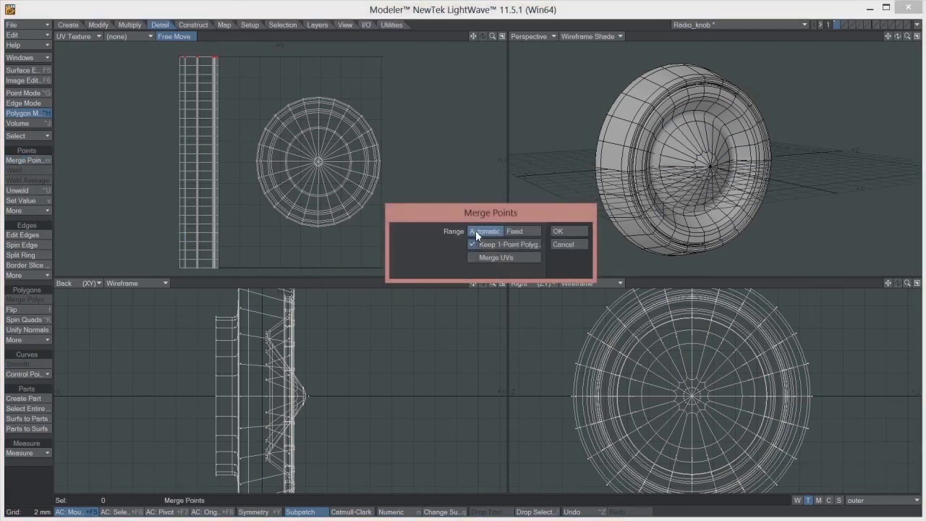
left_click(558, 232)
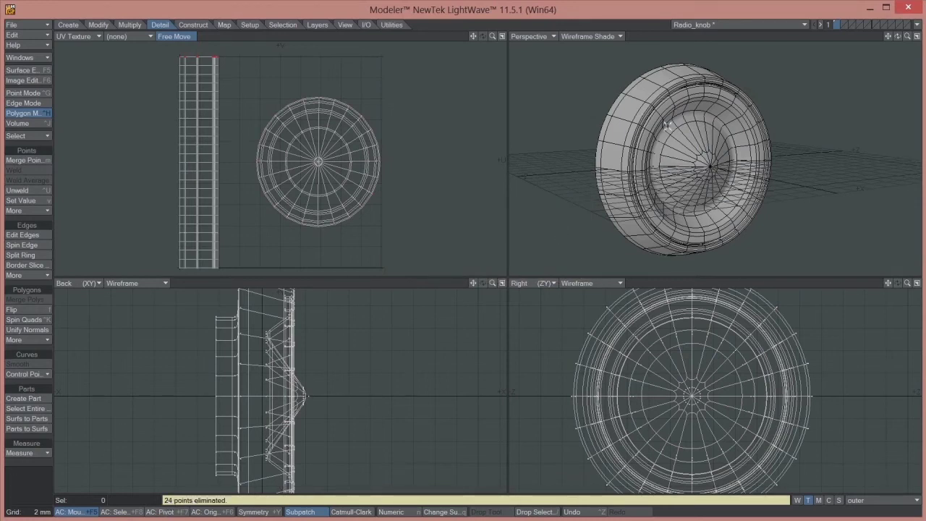
left_click_drag(691, 121, 673, 141)
key("]")
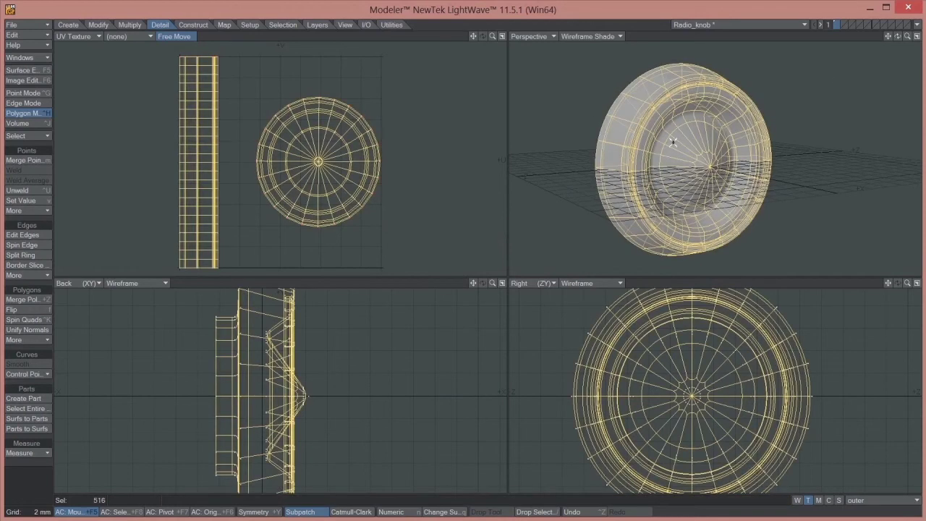
left_click(36, 144)
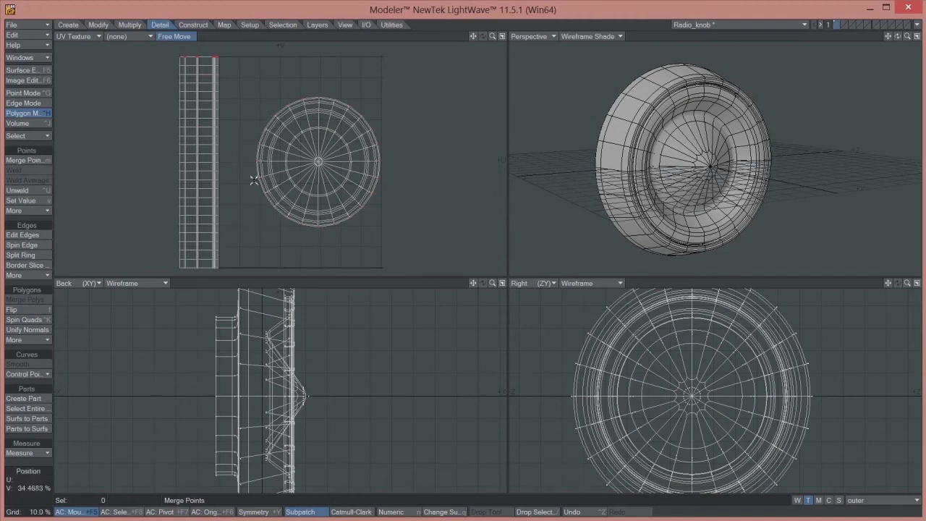
Lasso the outer map's circular UV points and scale them up to about 121%, then deselect.
key("ctrl+g")
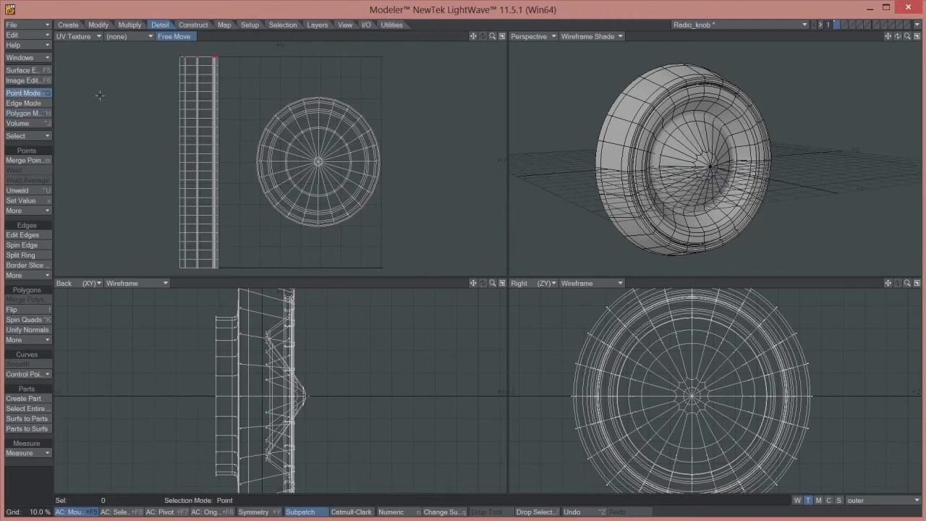
mouse_move(423, 89)
right_mouse_down()
mouse_move(393, 76)
mouse_move(279, 74)
mouse_move(247, 105)
mouse_move(235, 169)
mouse_move(254, 225)
mouse_move(356, 269)
mouse_move(409, 168)
mouse_move(397, 71)
right_mouse_up()
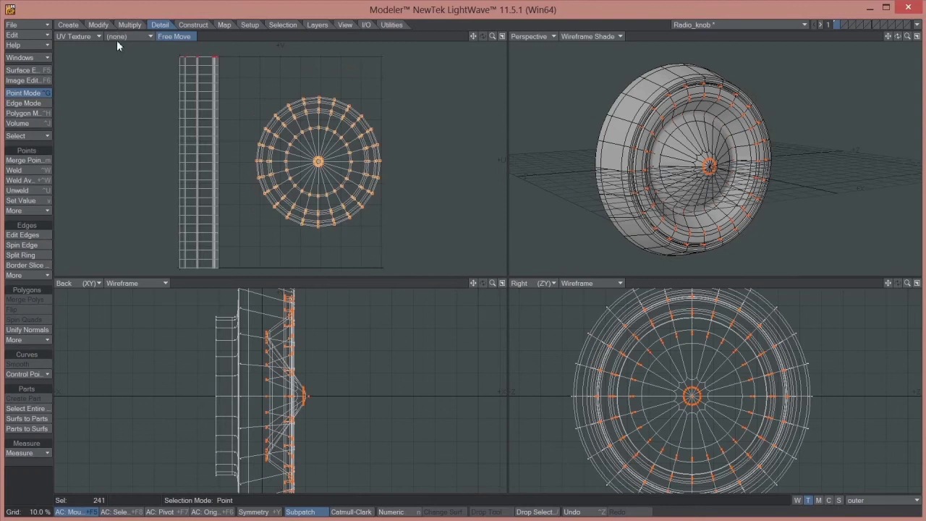
left_click(98, 24)
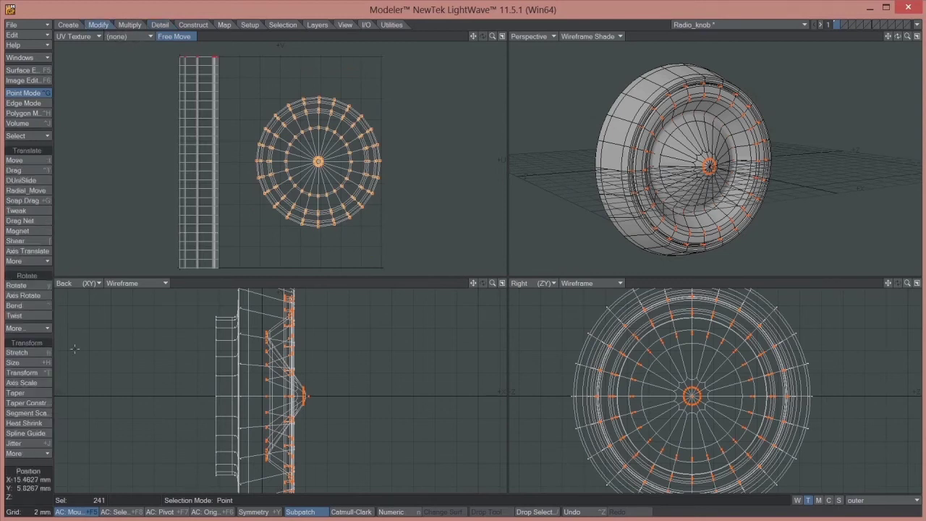
left_click(29, 362)
left_click_drag(384, 160, 413, 161)
left_click_drag(340, 181, 382, 162)
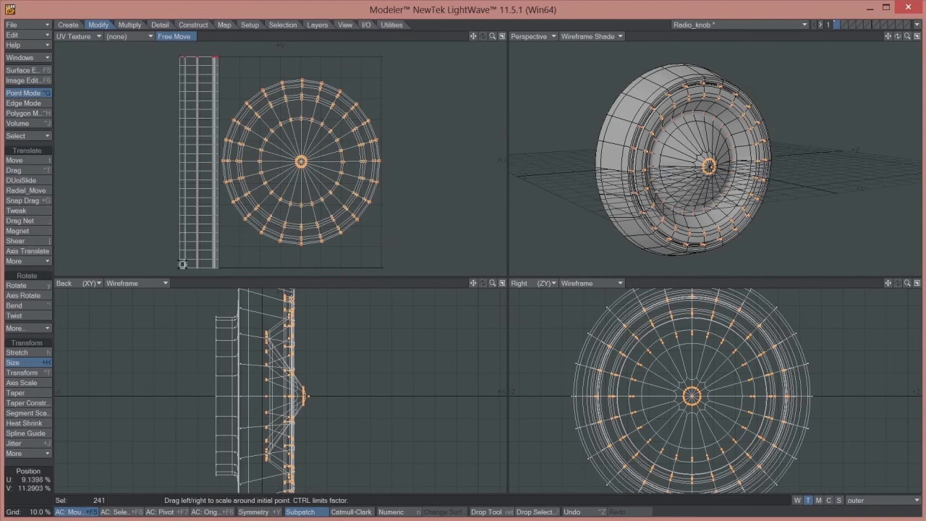
left_click(18, 366)
left_click(20, 352)
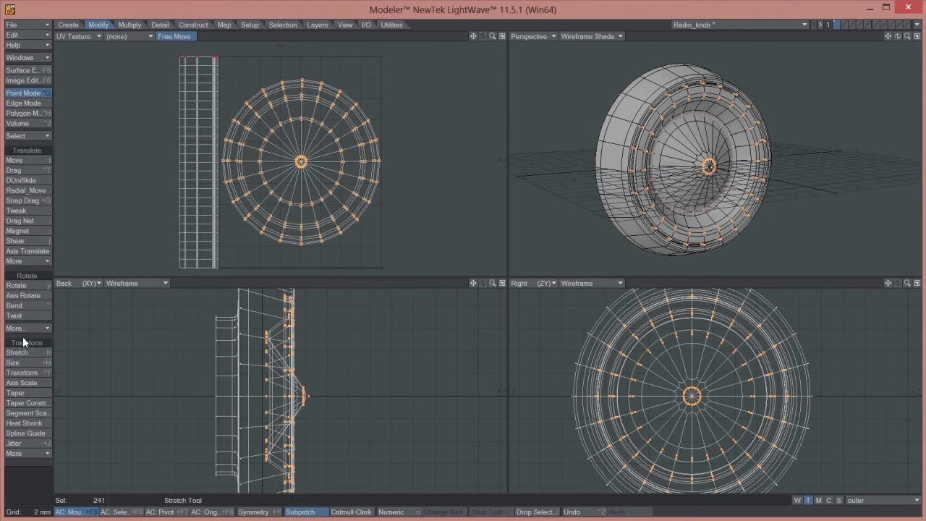
key("slash")
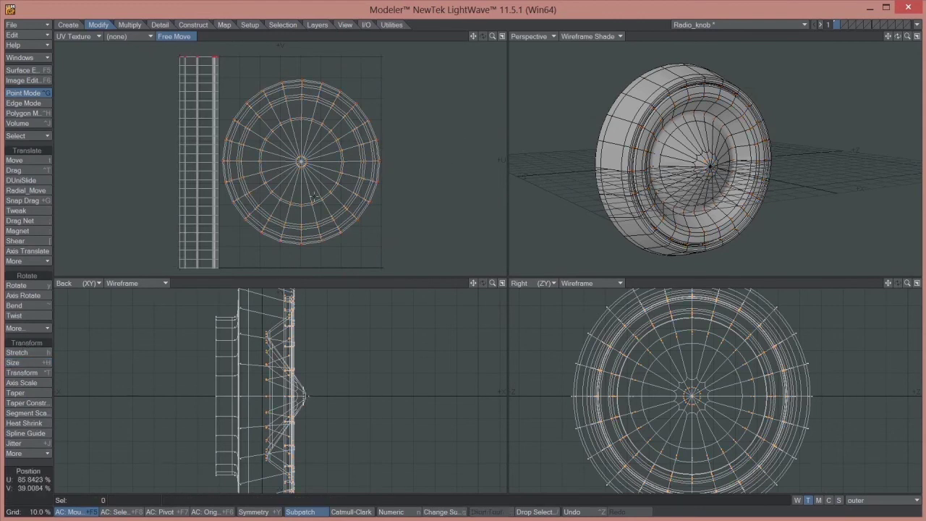
key("space")
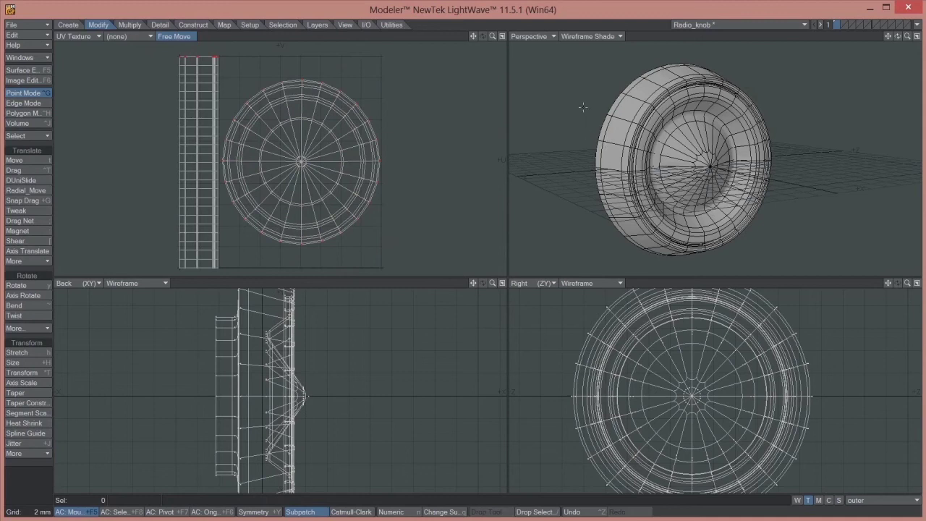